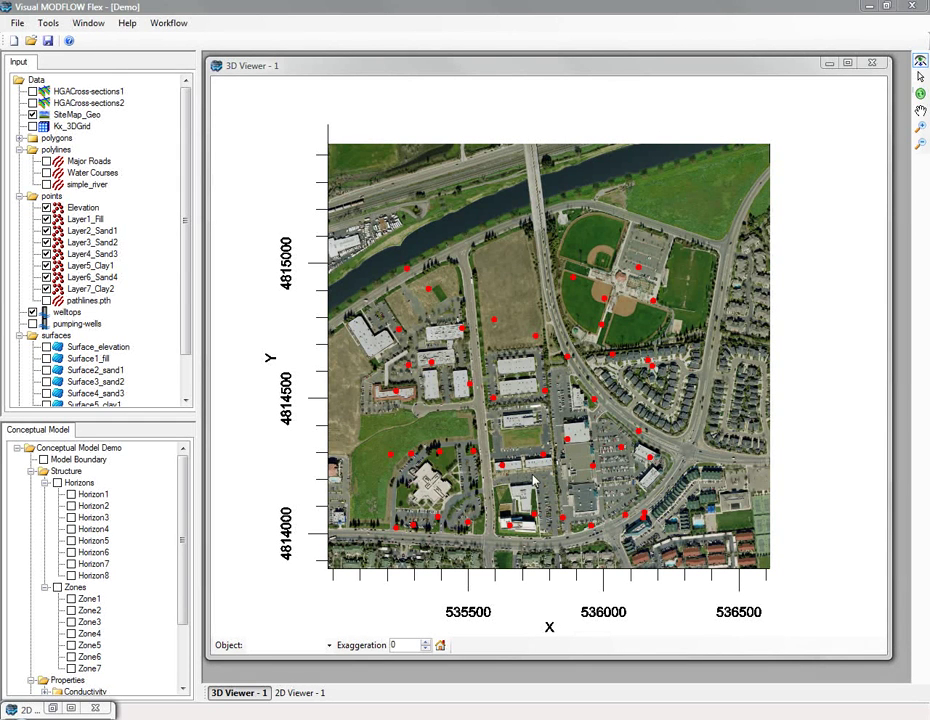
Set the 3D view's vertical exaggeration to 9 and orbit to see the wells below the site map.
double_click(404, 645)
text(1)
key(Return)
text(9)
key(Return)
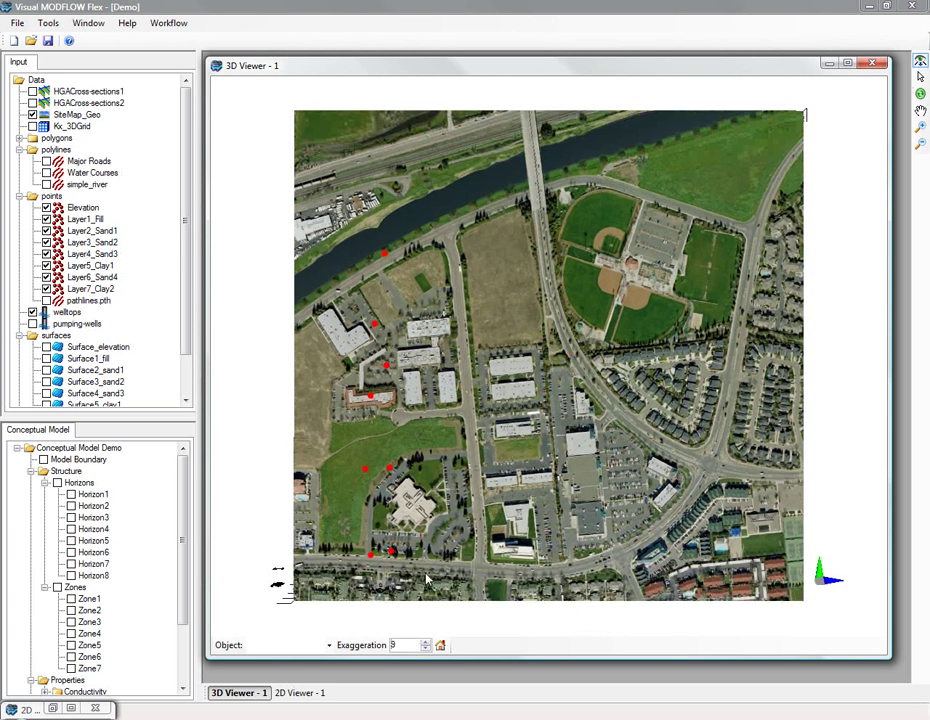
drag(427, 580, 405, 330)
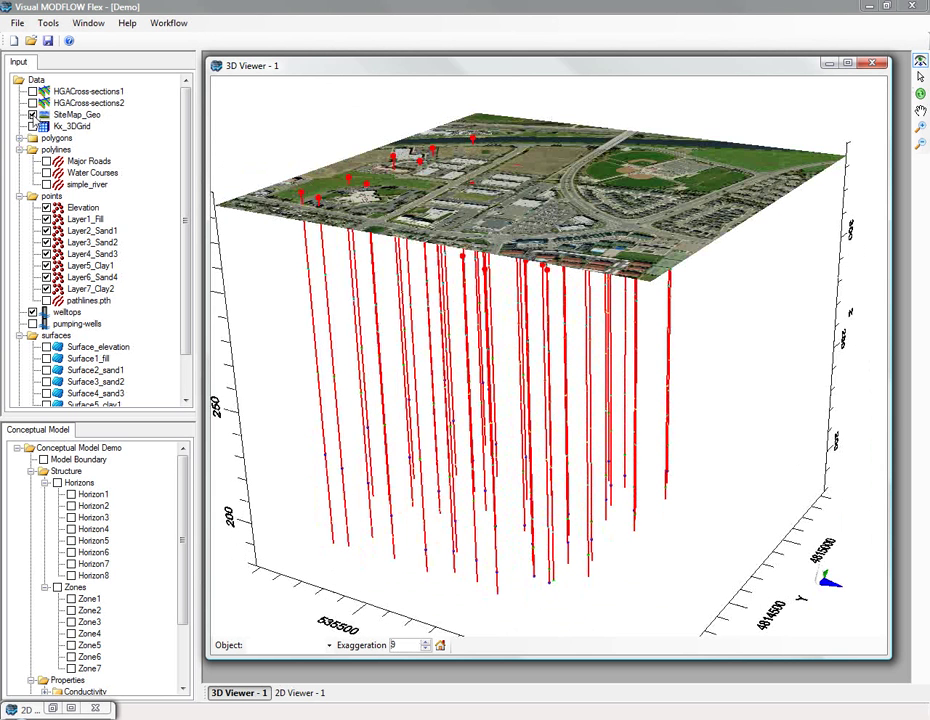
Hide the SiteMap_Geo image, then turn the welltops off and back on to view the layer points alone.
click(33, 115)
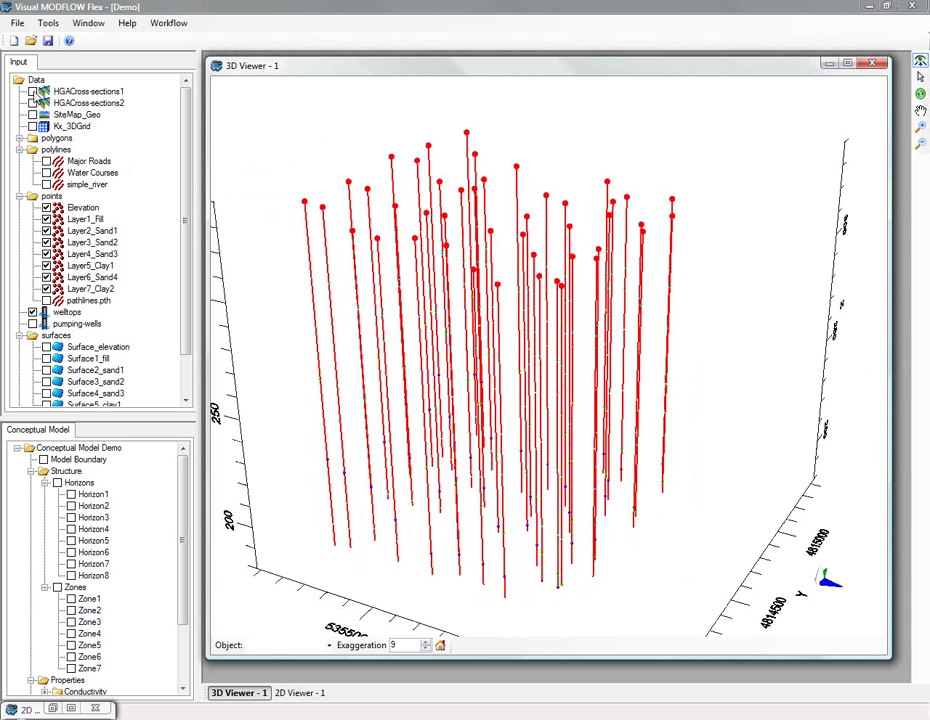
click(33, 312)
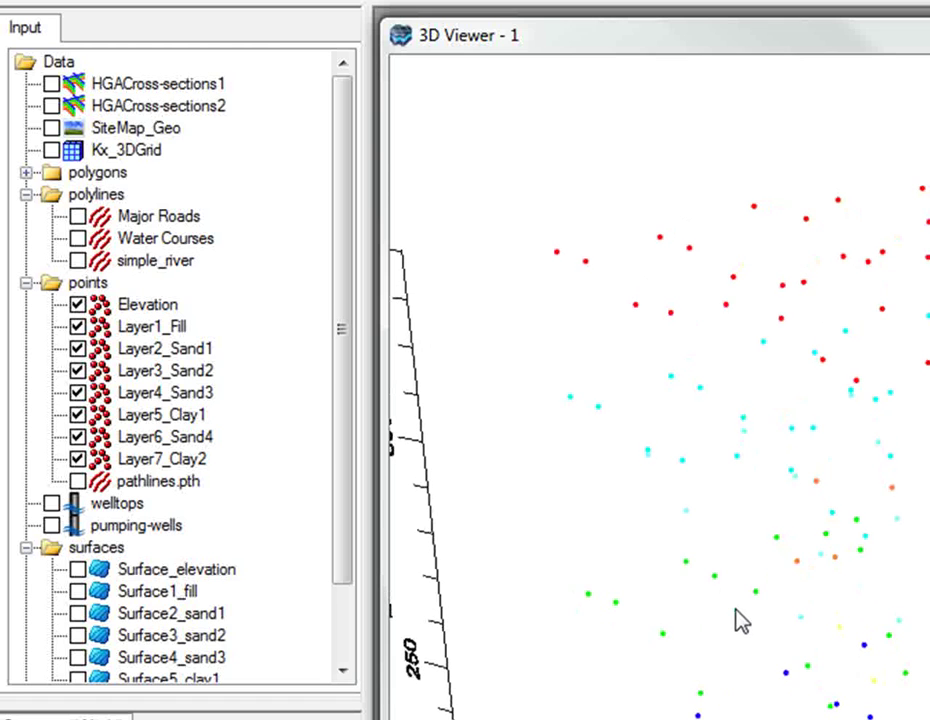
click(52, 503)
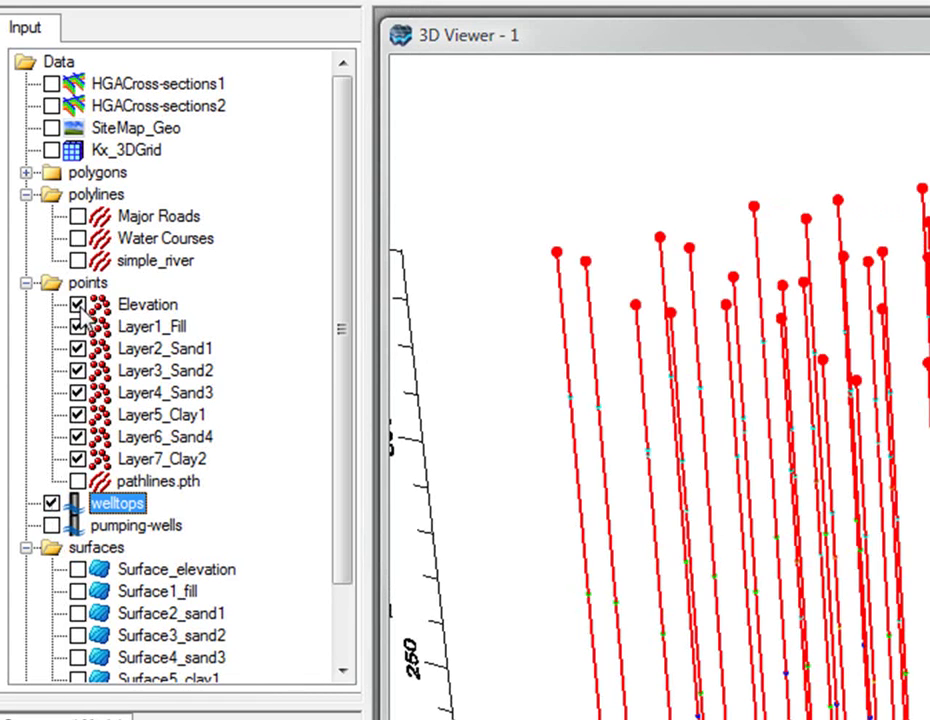
Display HGACross-sections1 and HGACross-sections2 together with the welltops, then hide both cross-sections again.
click(51, 84)
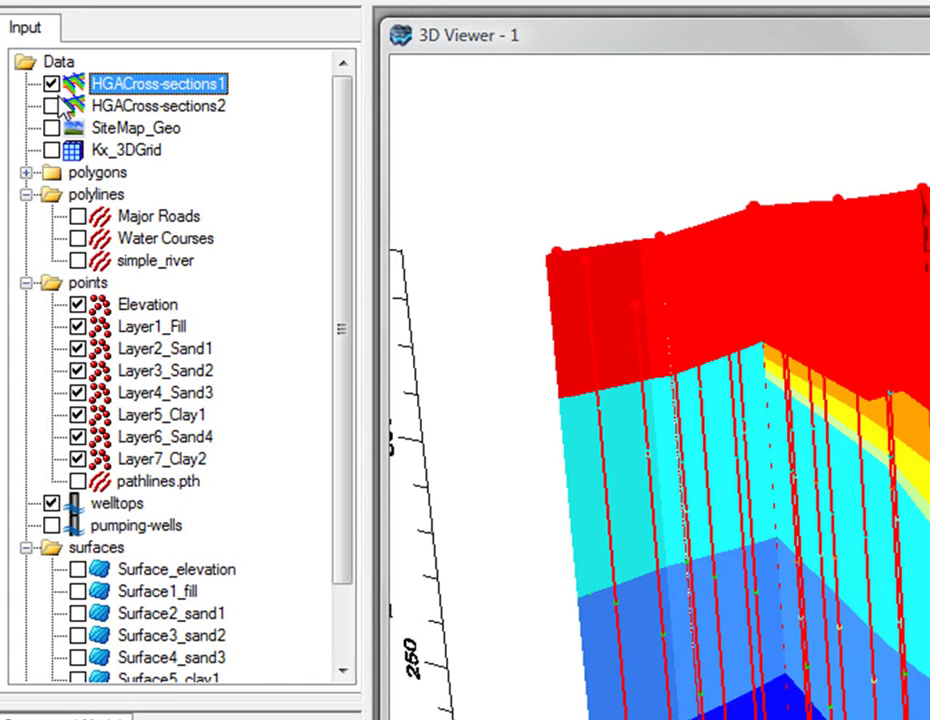
click(51, 106)
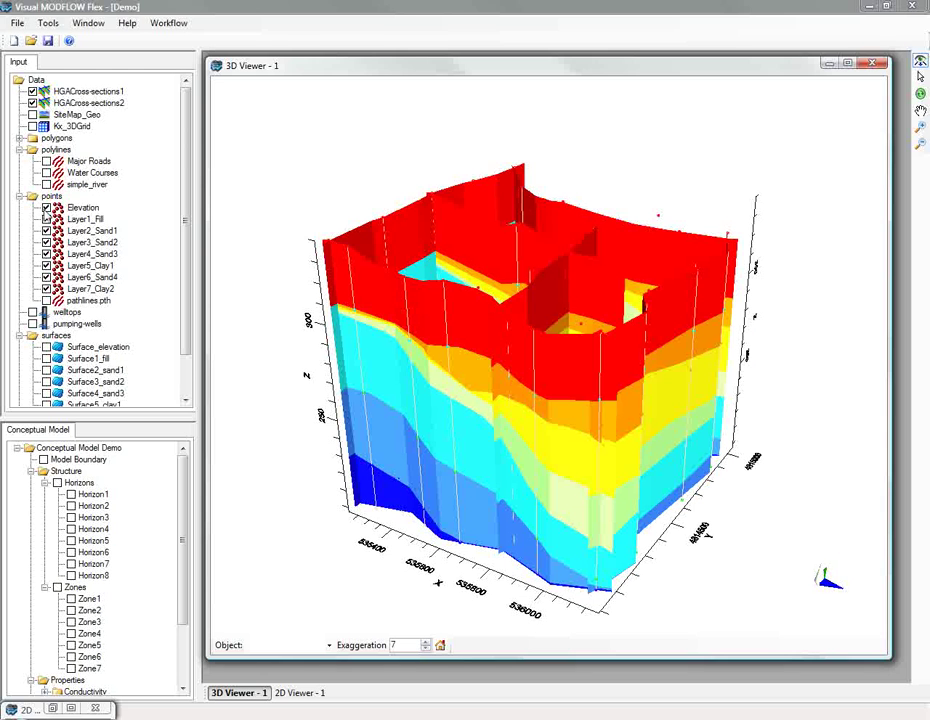
click(77, 303)
click(77, 325)
click(46, 218)
click(46, 207)
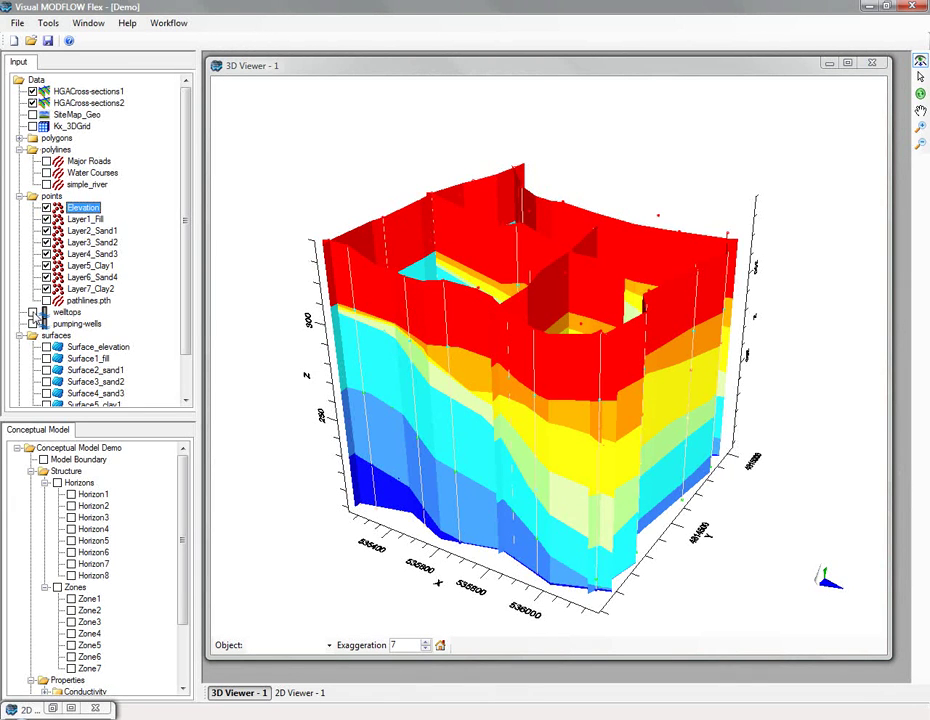
click(33, 312)
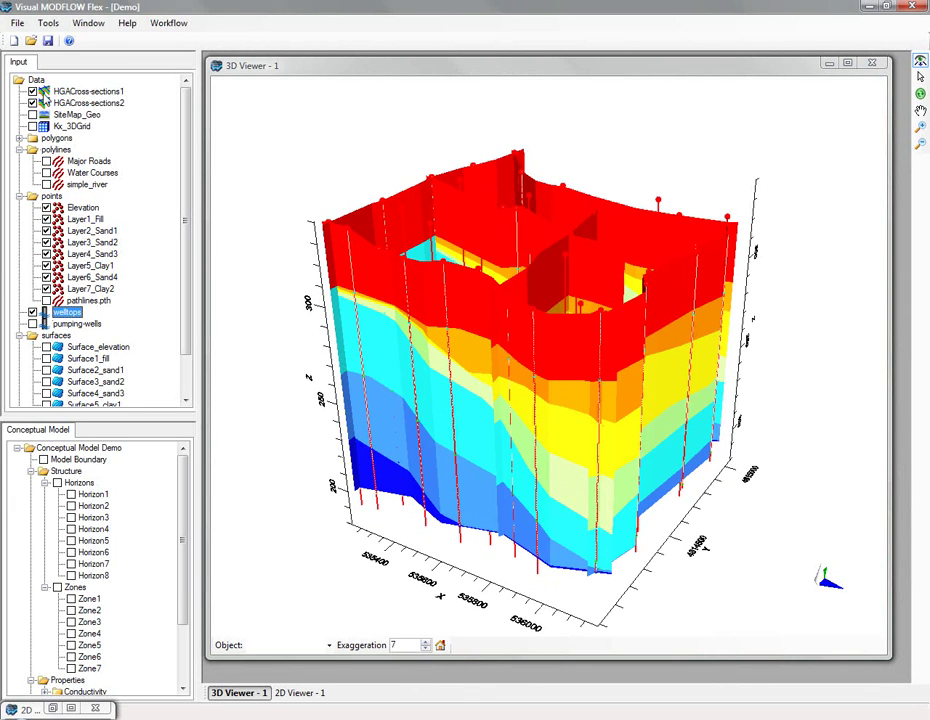
click(32, 91)
click(32, 103)
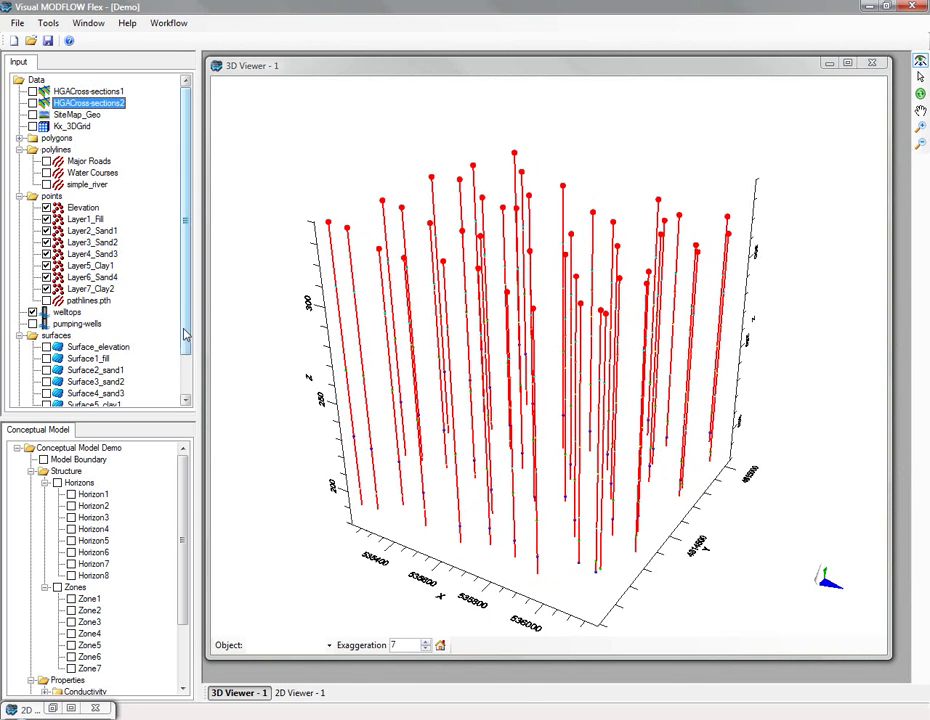
Restore 2D Viewer - 1 to examine the major roads and water courses up close, then minimize it again.
scroll(185, 250, down, 2)
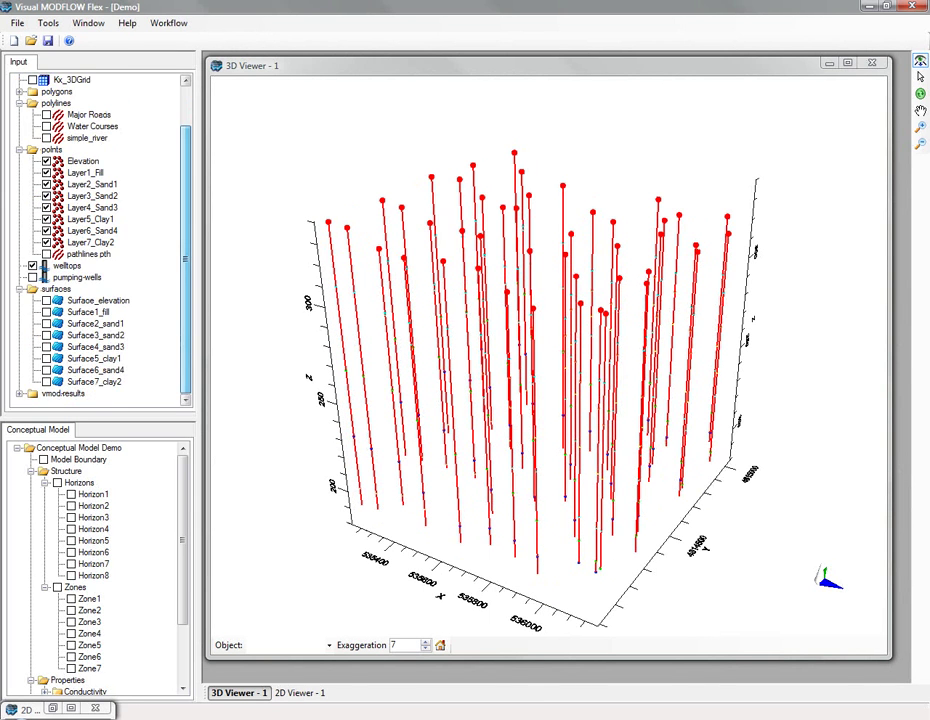
click(55, 709)
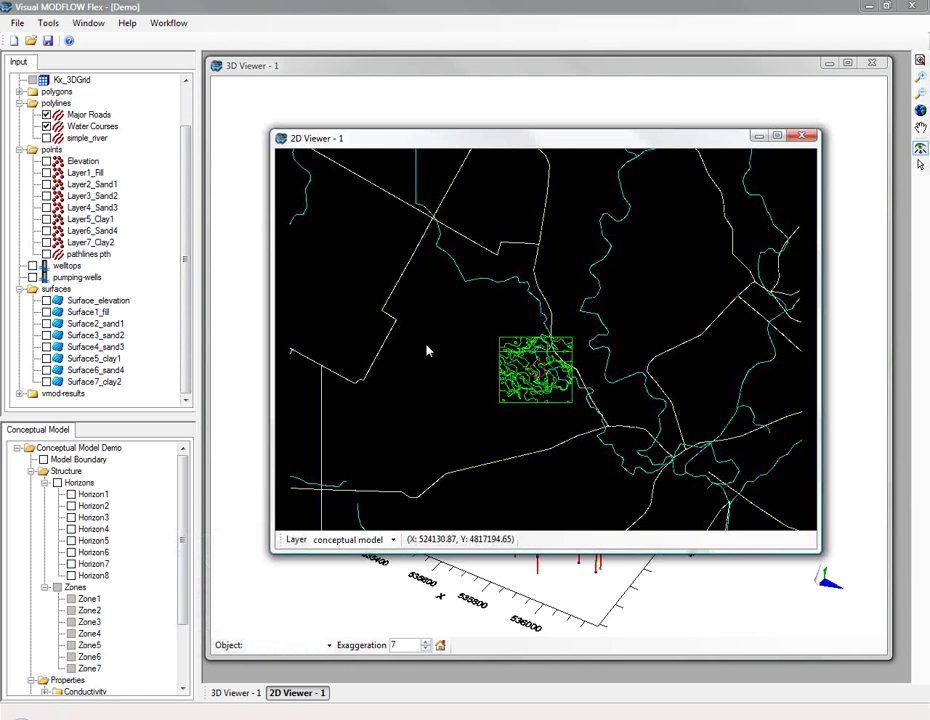
scroll(428, 351, down, 3)
scroll(446, 356, up, 1)
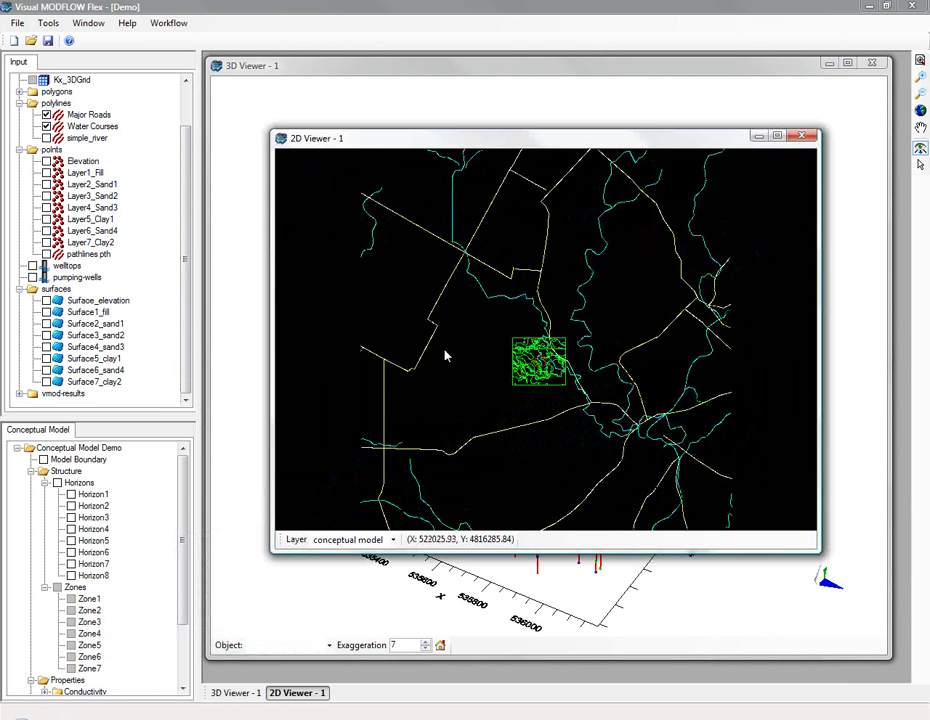
scroll(446, 356, up, 3)
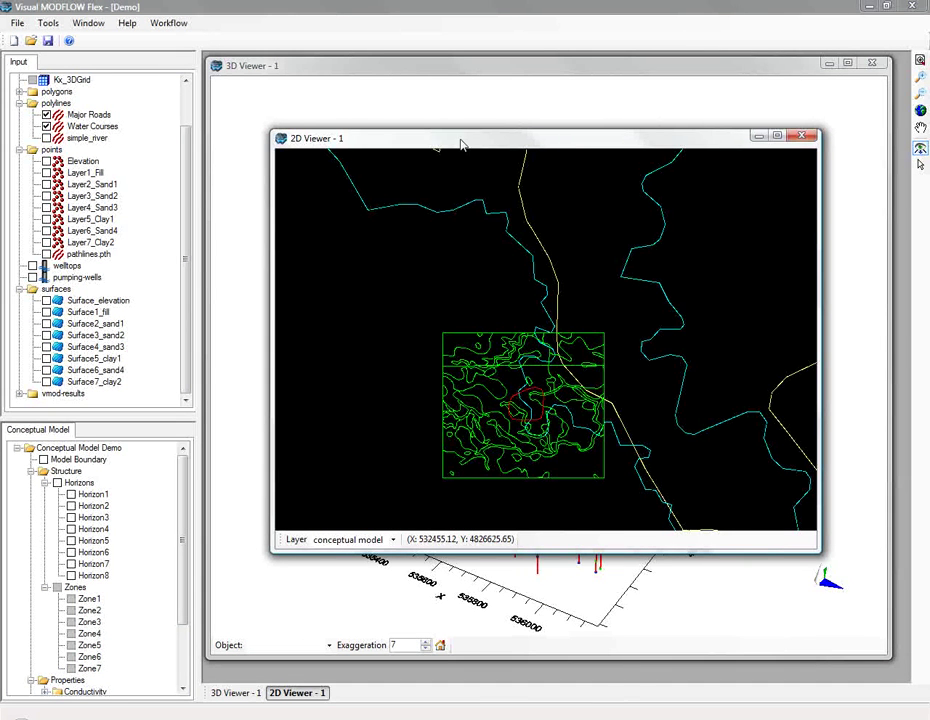
click(758, 136)
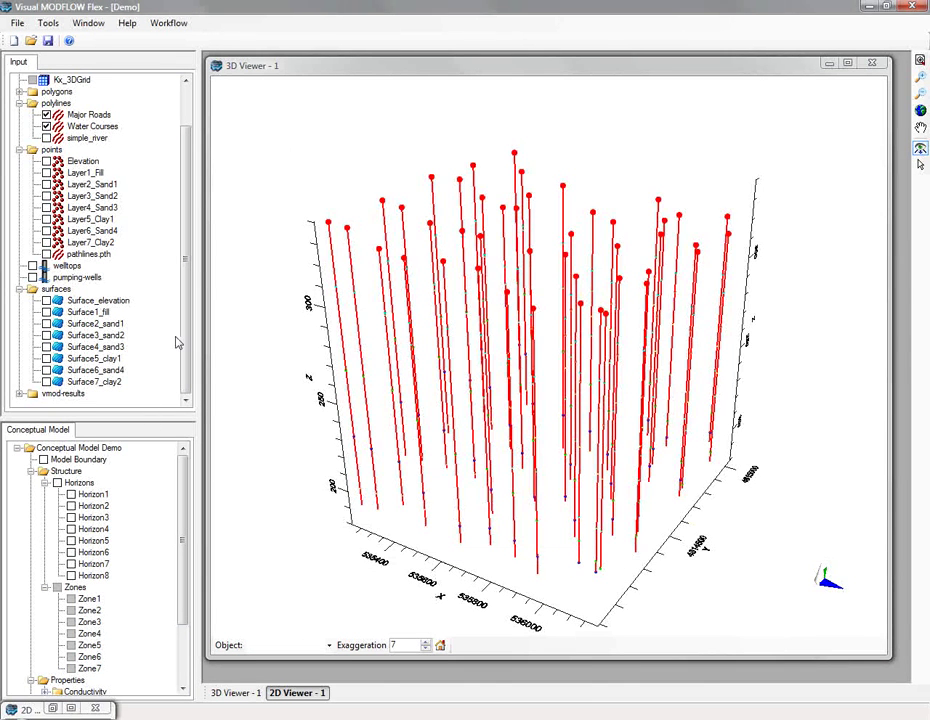
Display all eight surfaces, from Surface_elevation through Surface7_clay2, in the 3D view with the wells.
click(46, 300)
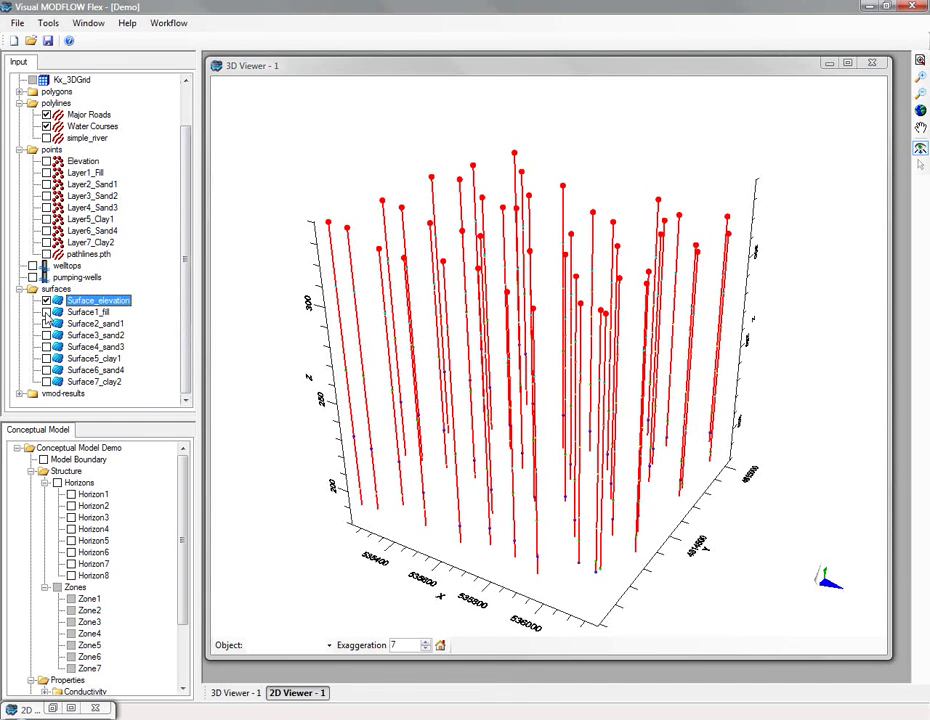
click(46, 312)
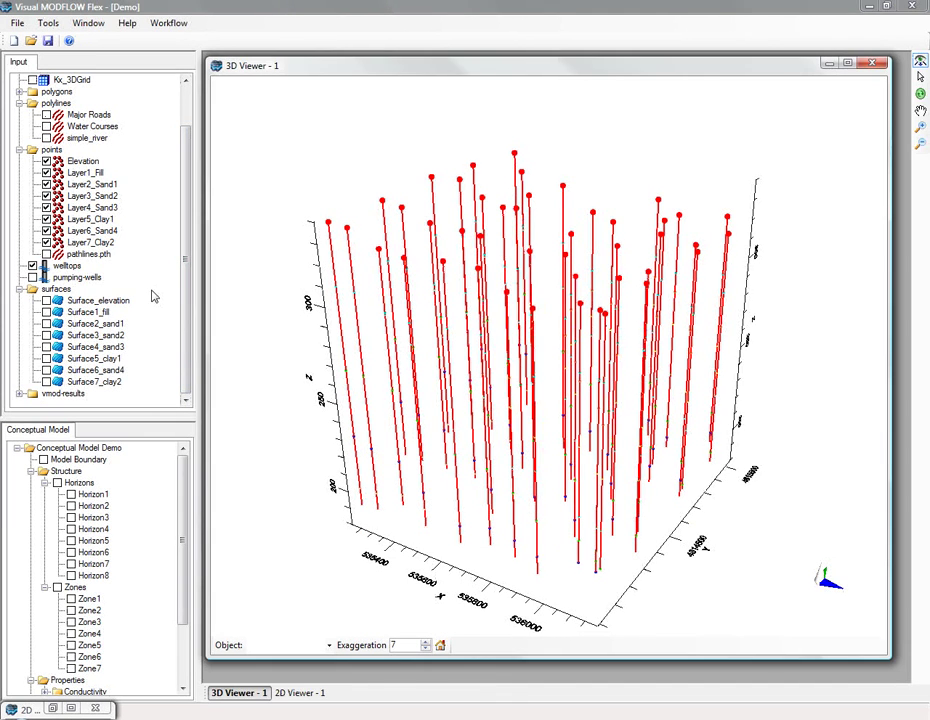
click(46, 300)
click(46, 312)
click(46, 323)
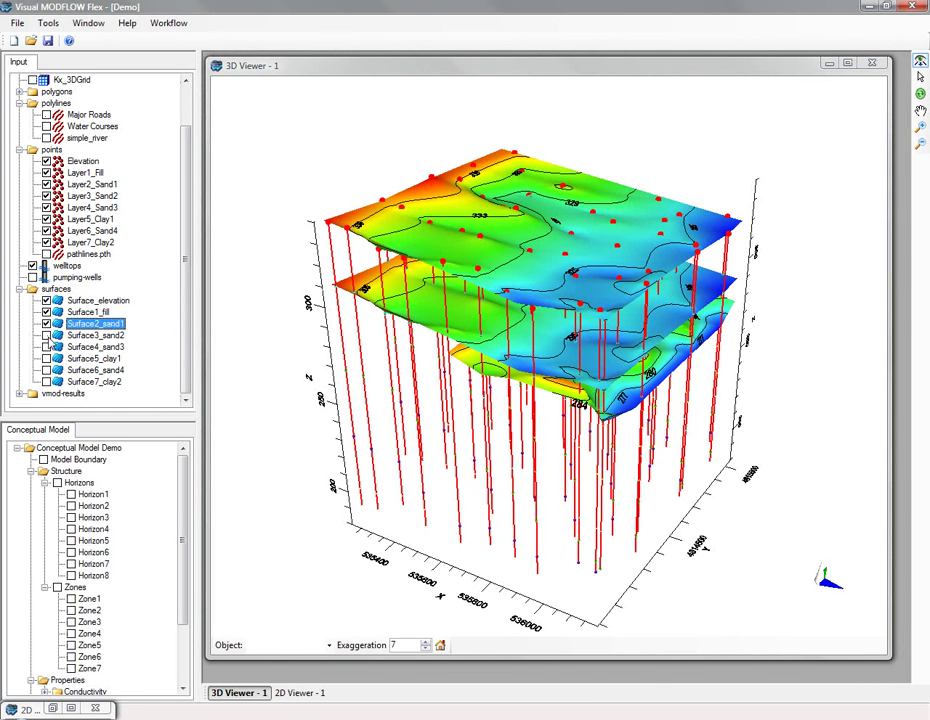
click(46, 335)
click(46, 335)
click(46, 347)
click(46, 358)
click(46, 370)
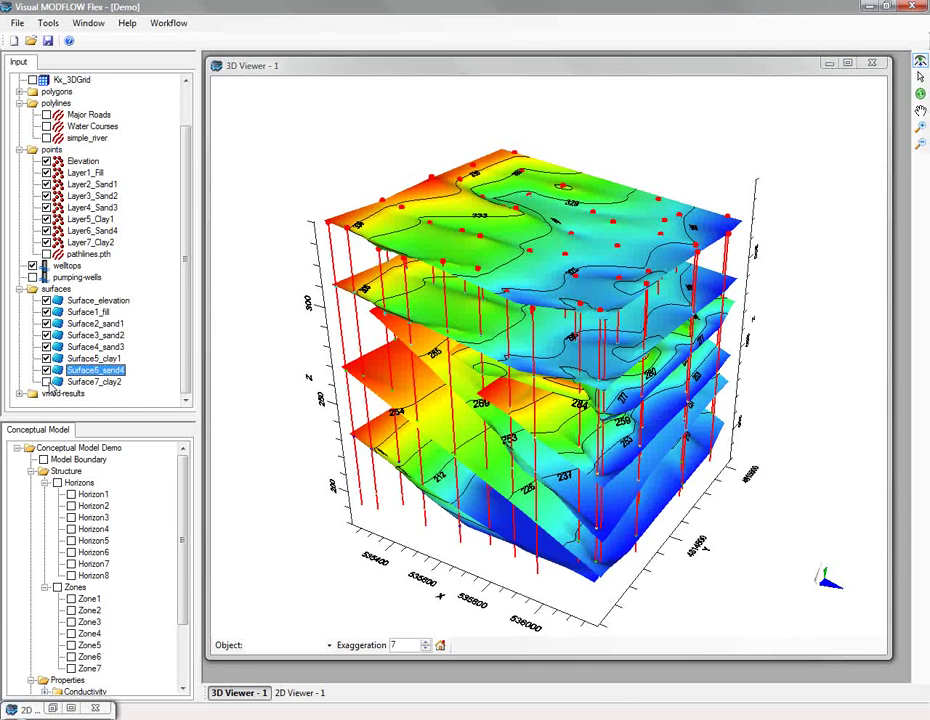
click(46, 381)
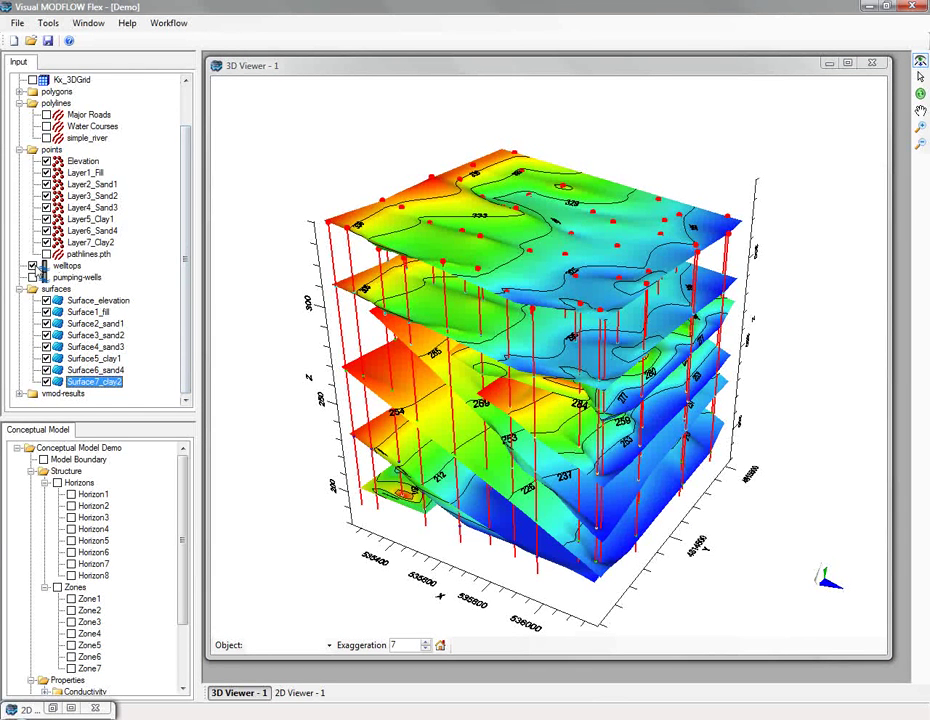
Hide the welltops and all the elevation and layer points so only the surfaces remain, and view them from another side.
click(32, 265)
click(46, 243)
click(46, 231)
click(46, 219)
click(46, 207)
drag(626, 306, 500, 330)
click(92, 195)
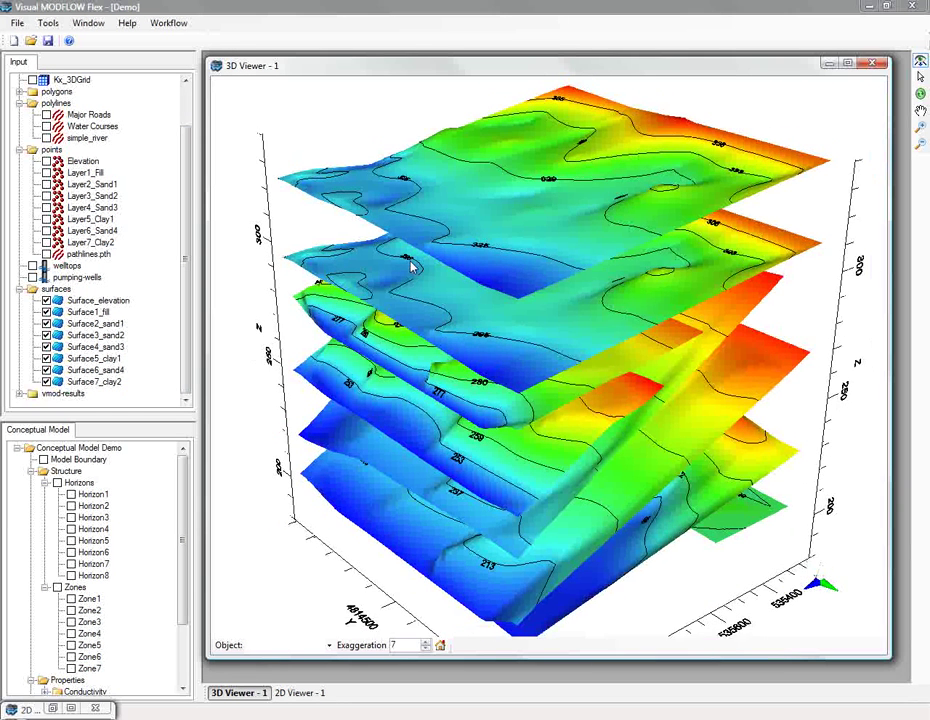
drag(415, 264, 253, 403)
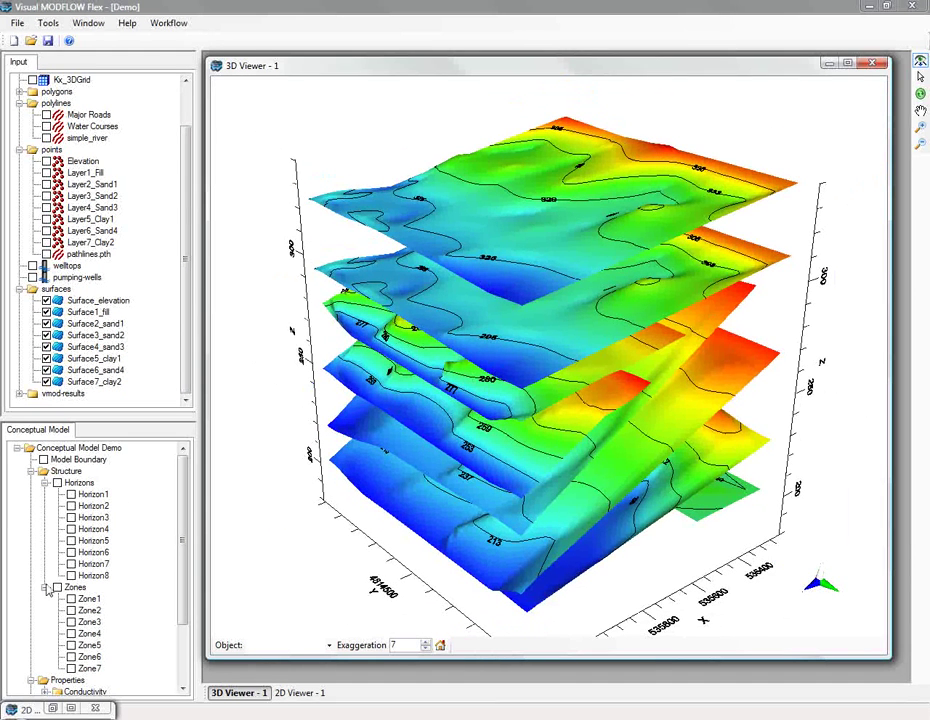
Collapse the Zones and Properties branches of the conceptual model and open the settings for Horizons.
click(45, 587)
click(45, 610)
click(31, 622)
click(80, 483)
right_click(82, 484)
click(130, 489)
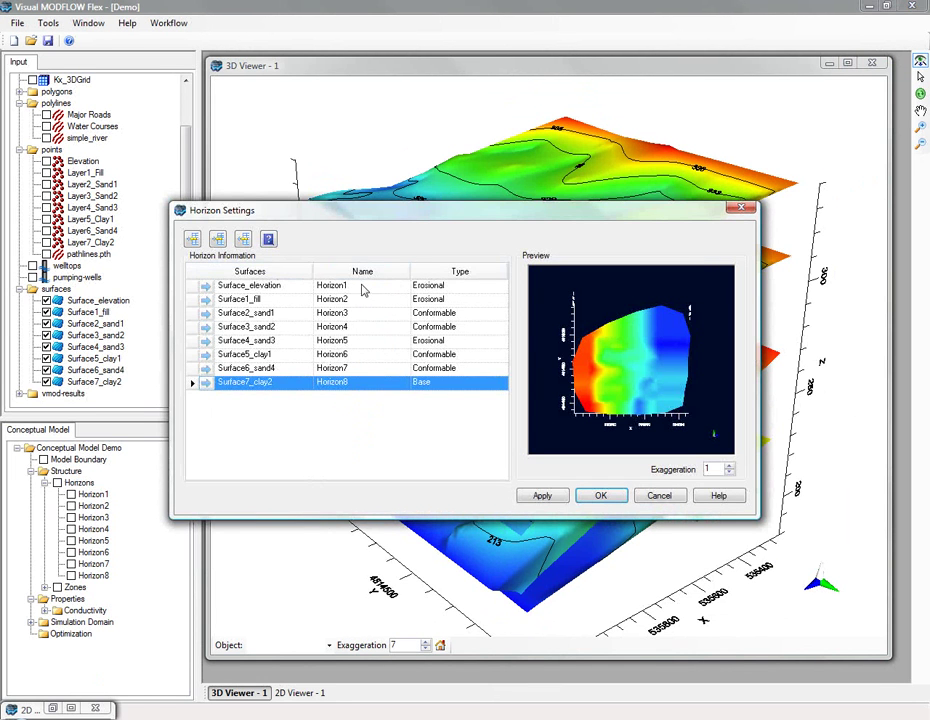
Read the hint on horizon truncation rules and close the horizon settings.
drag(340, 214, 331, 265)
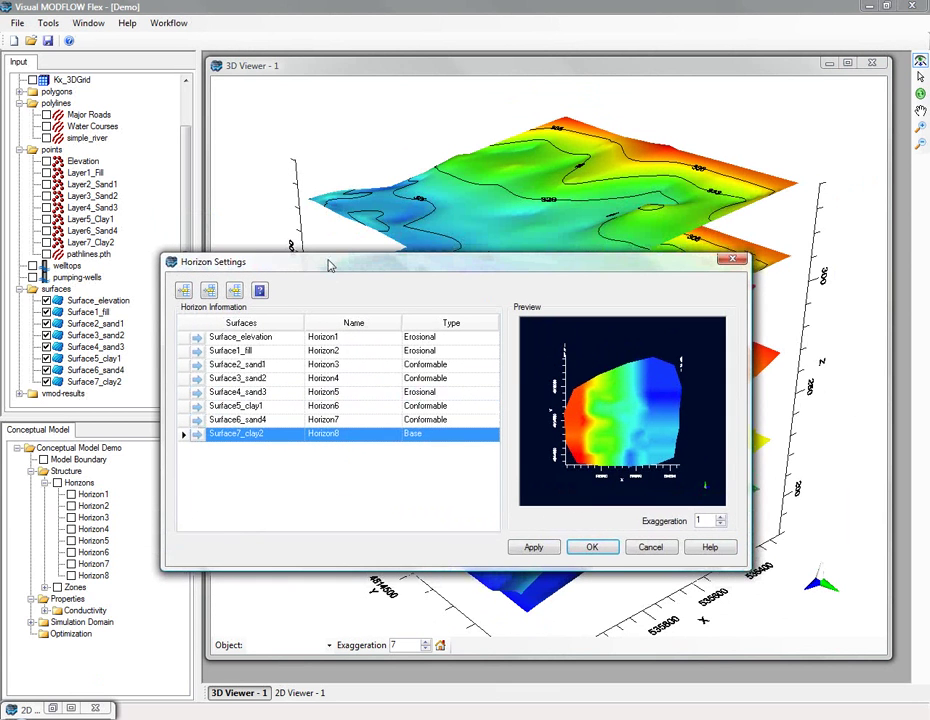
drag(330, 265, 377, 238)
click(304, 262)
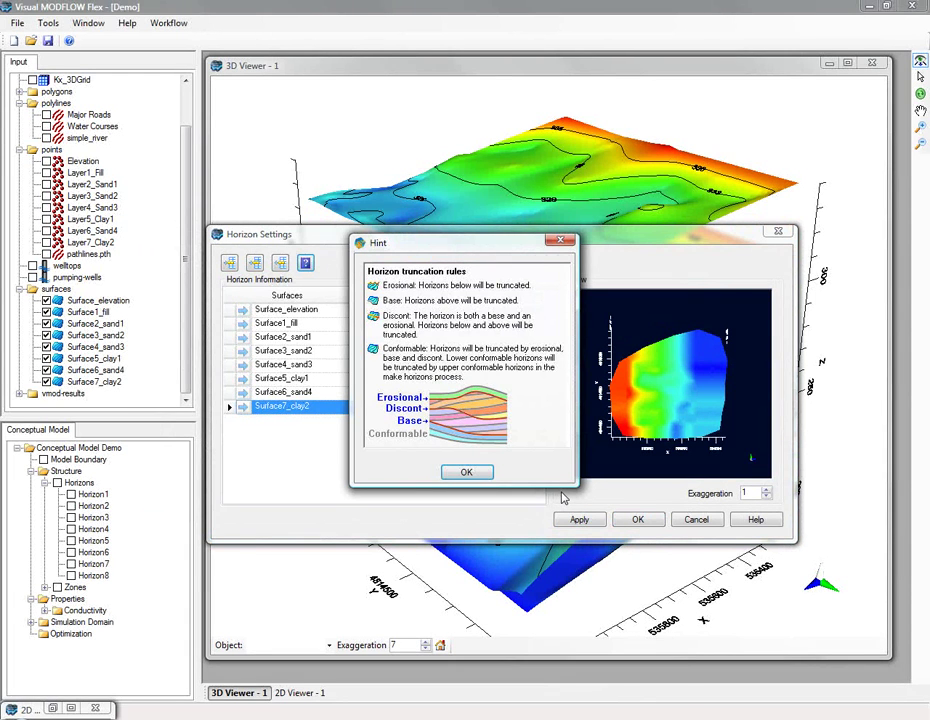
click(466, 472)
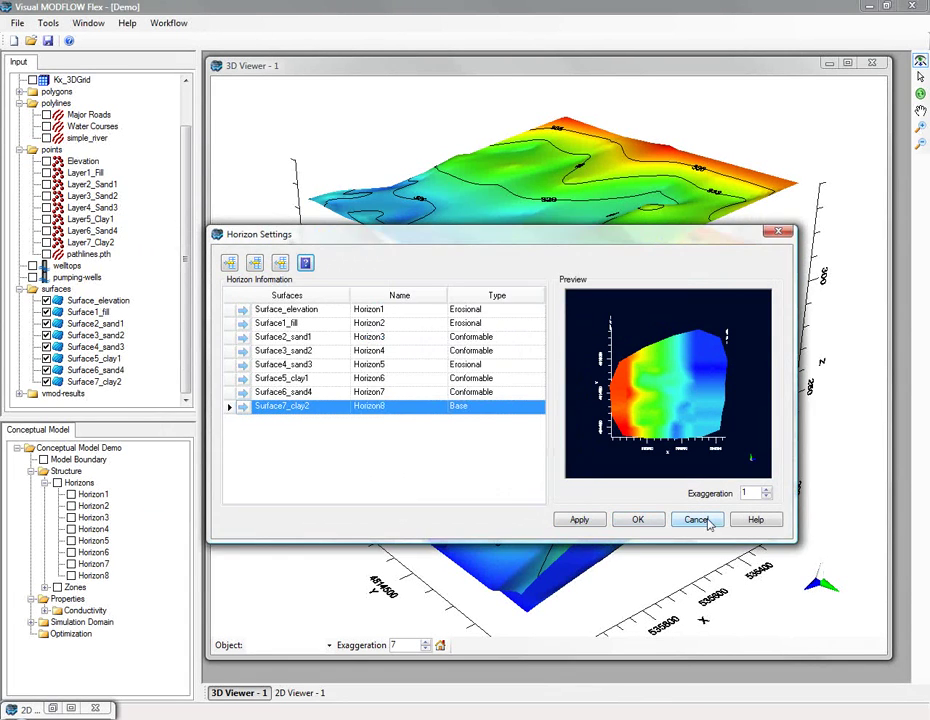
click(637, 519)
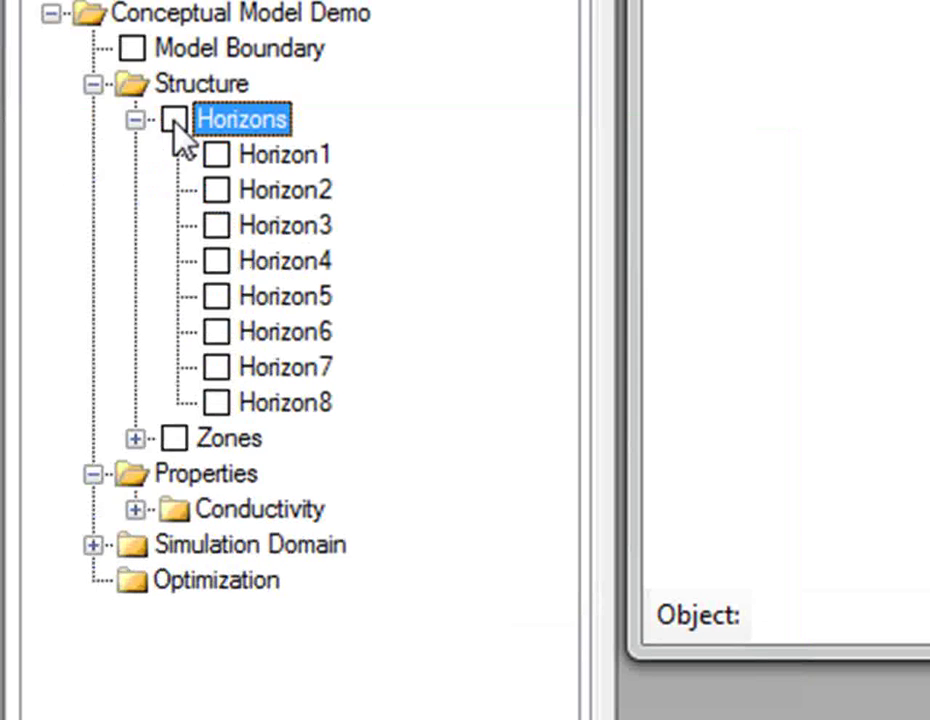
Display Horizon1 through Horizon8 in the 3D view in place of the surfaces.
click(143, 216)
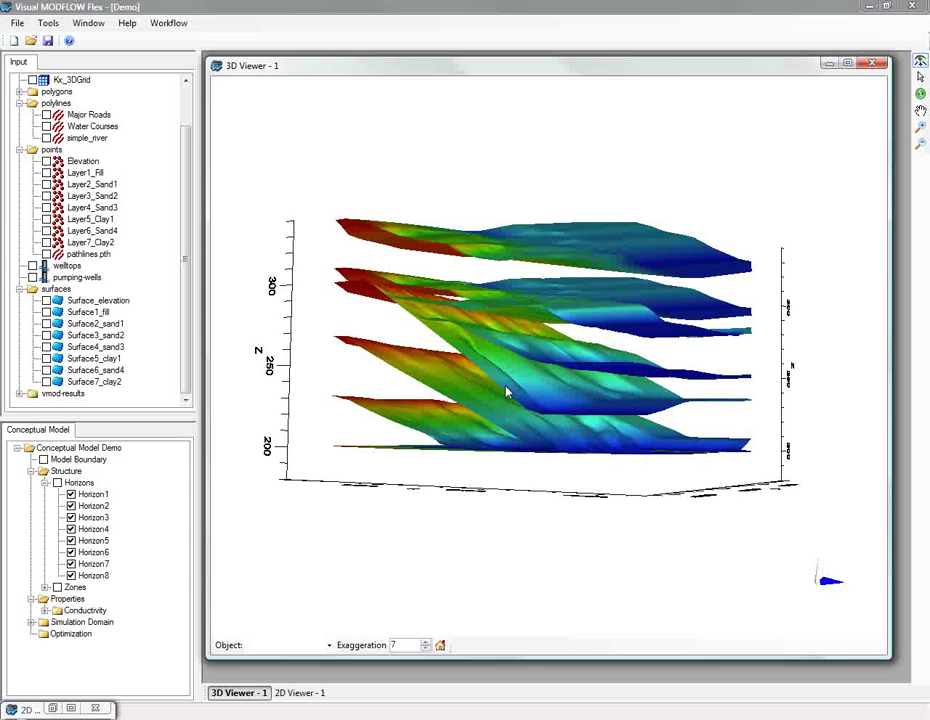
drag(504, 388, 444, 490)
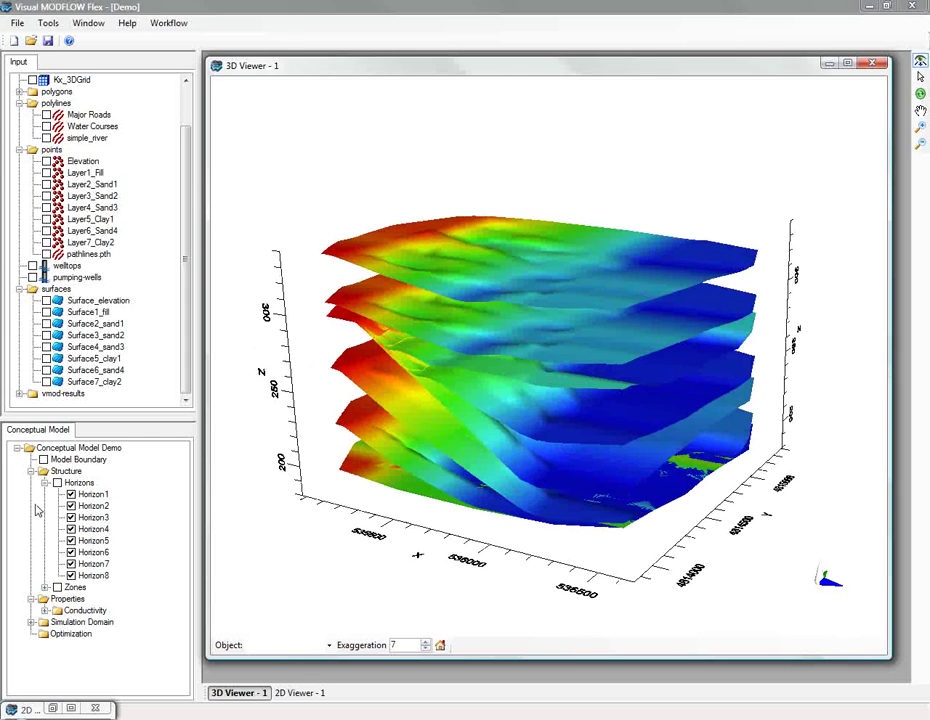
Show all the structural zones as solid volumes and hide the horizons.
click(57, 588)
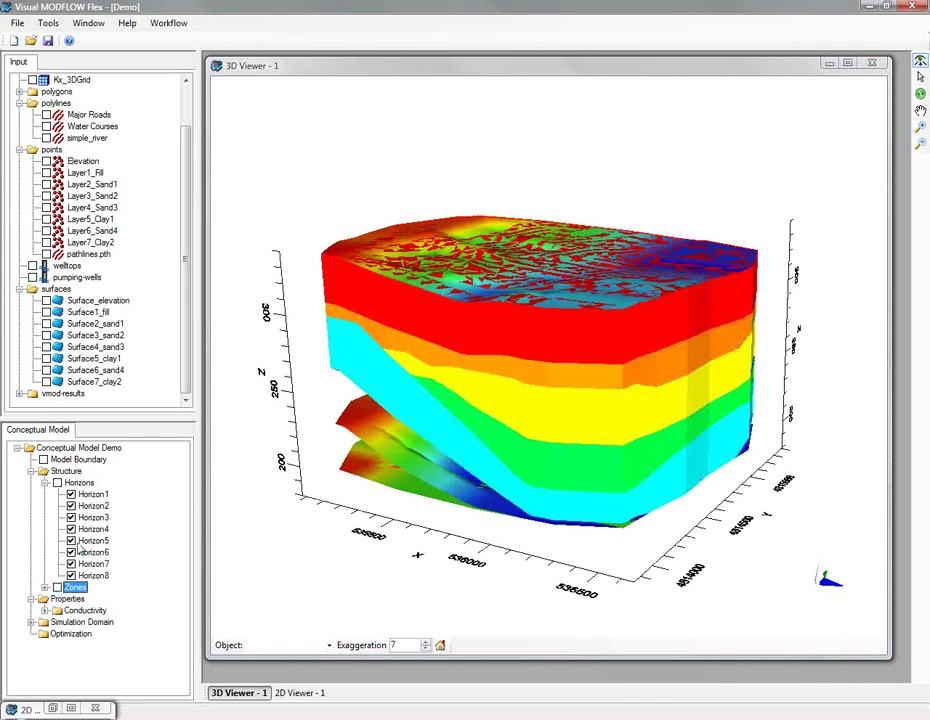
click(57, 484)
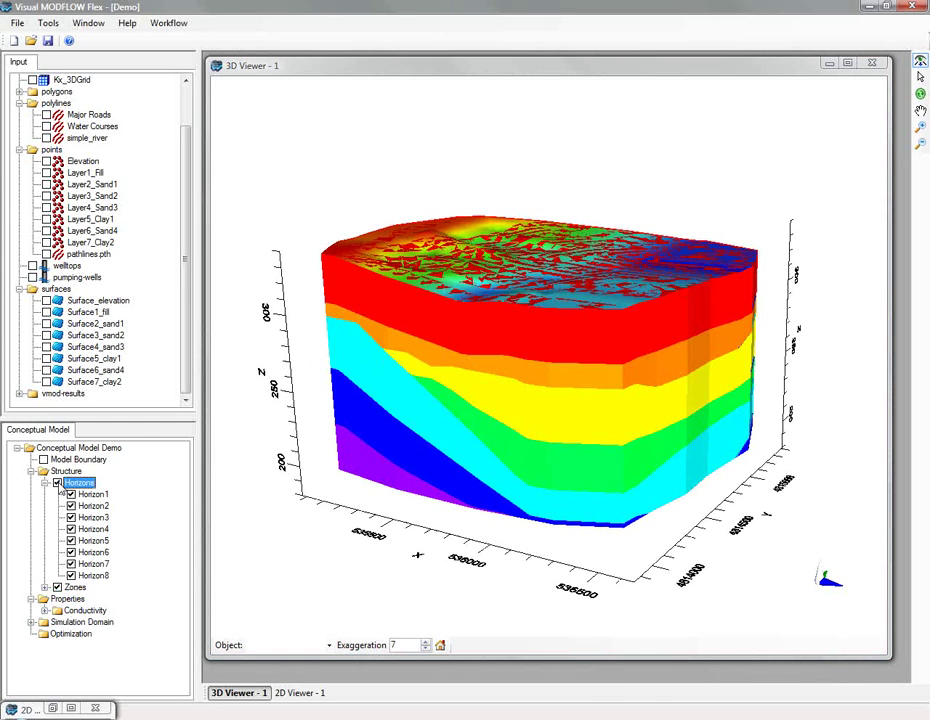
click(57, 484)
drag(549, 452, 482, 392)
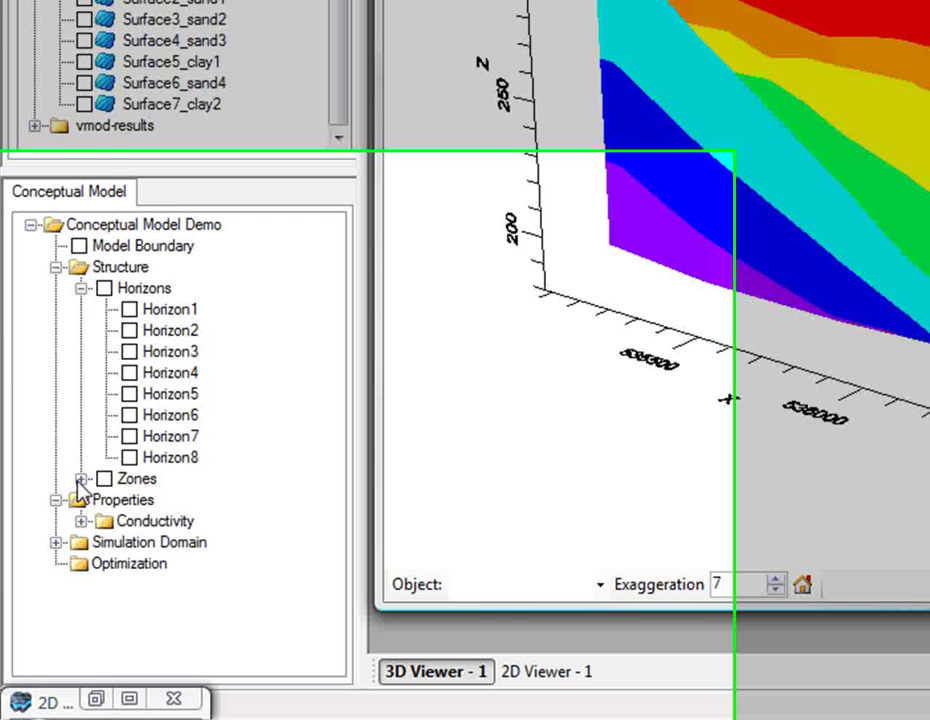
Hide Zone2, Zone4 and Zone6 to inspect the remaining zones of the structure in 3D.
click(44, 588)
click(164, 467)
click(164, 521)
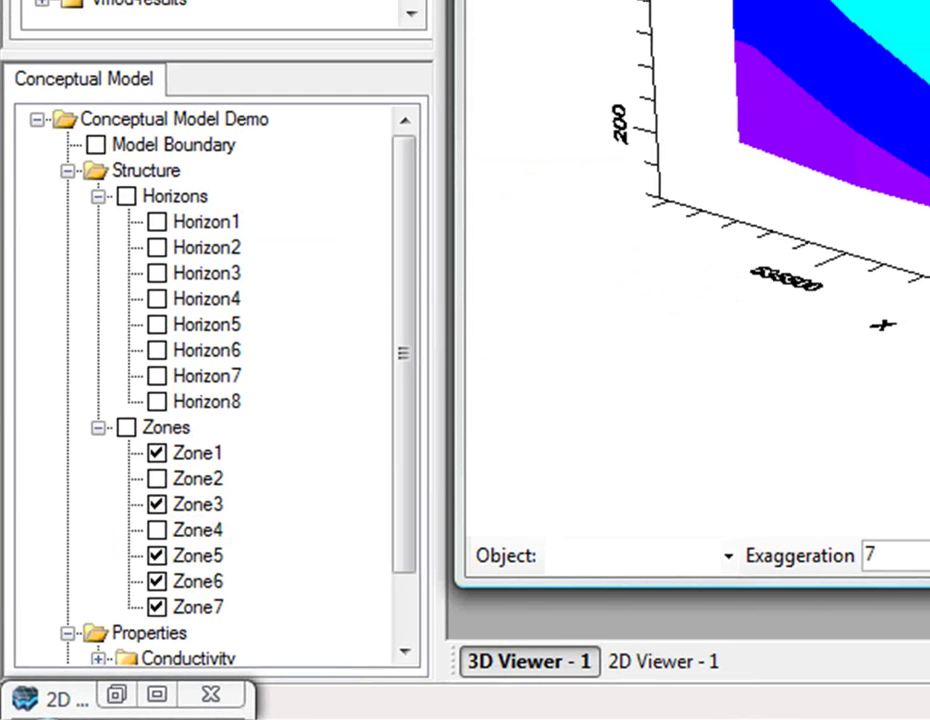
click(157, 581)
drag(297, 600, 234, 593)
Show Zone6, Zone4 and Zone2 again and collapse the list of zones.
click(71, 656)
click(71, 633)
click(71, 610)
scroll(187, 588, down, 1)
click(45, 552)
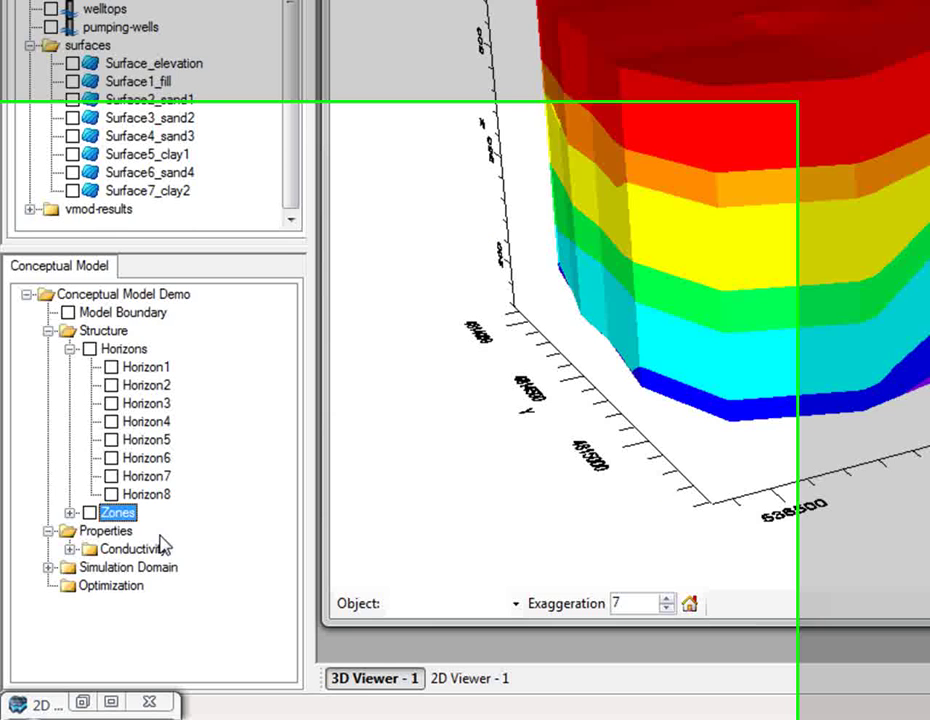
List the conductivity property zones of the conceptual model and collapse the Horizons branch.
double_click(158, 548)
scroll(291, 527, down, 1)
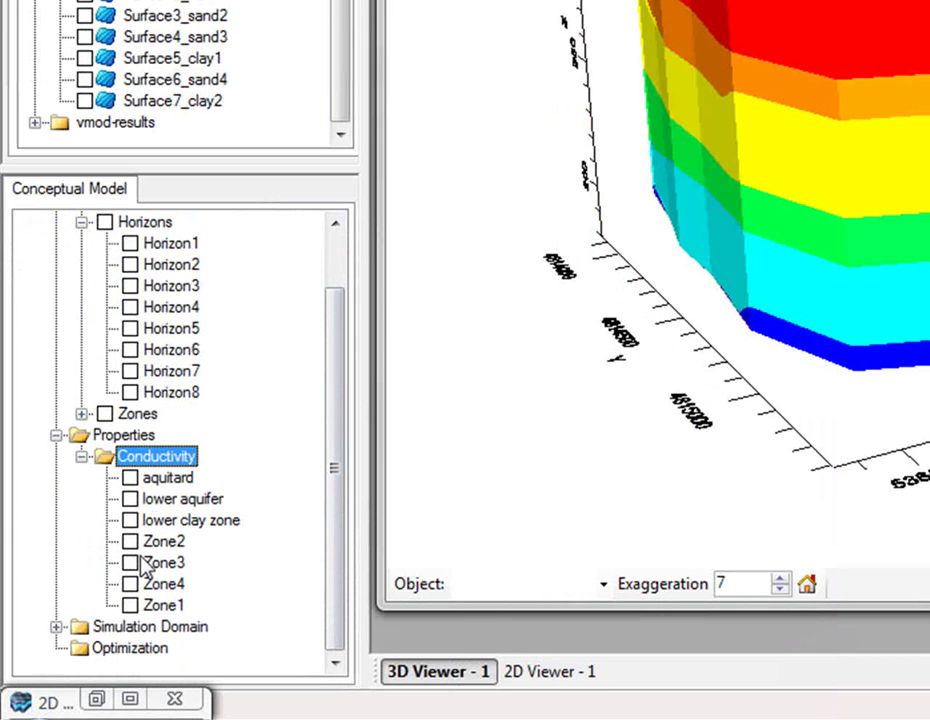
click(82, 223)
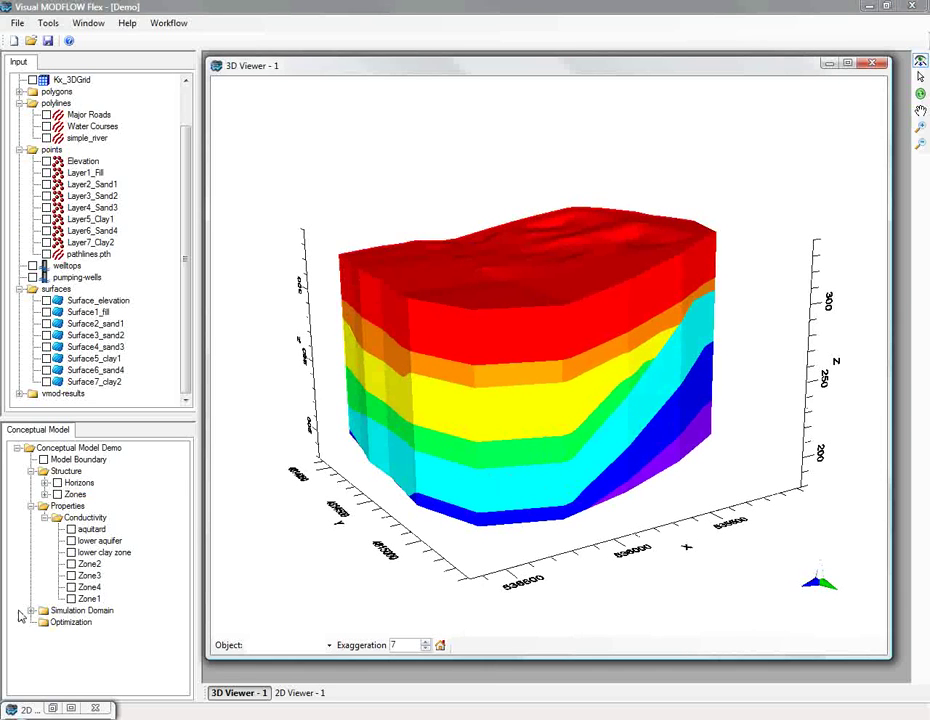
Display the River 2 boundary condition from the simulation domain in the 3D view and orbit around it.
click(57, 521)
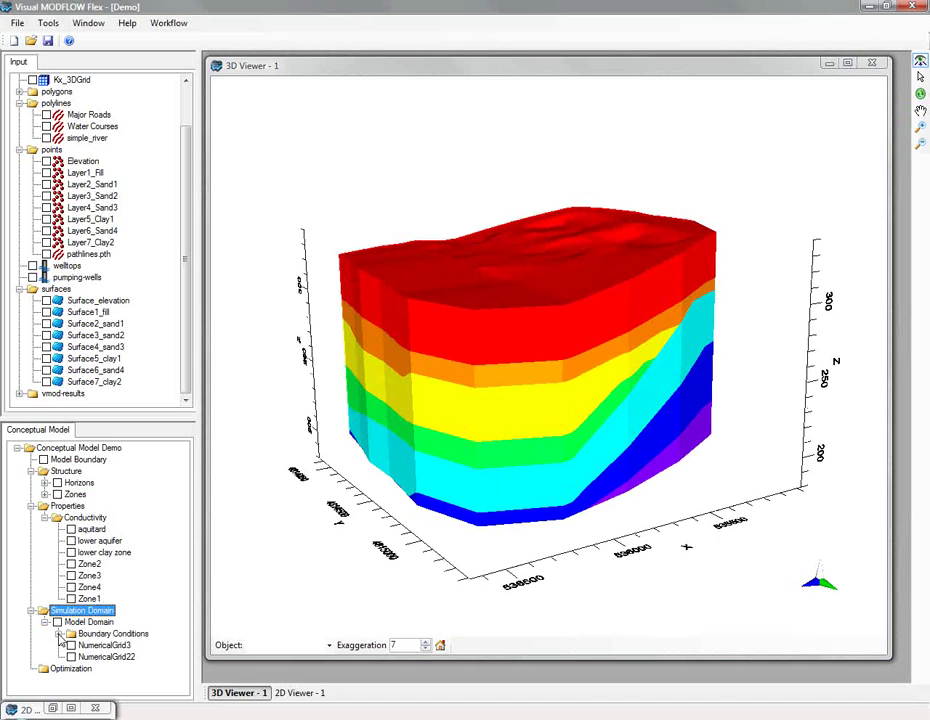
click(58, 634)
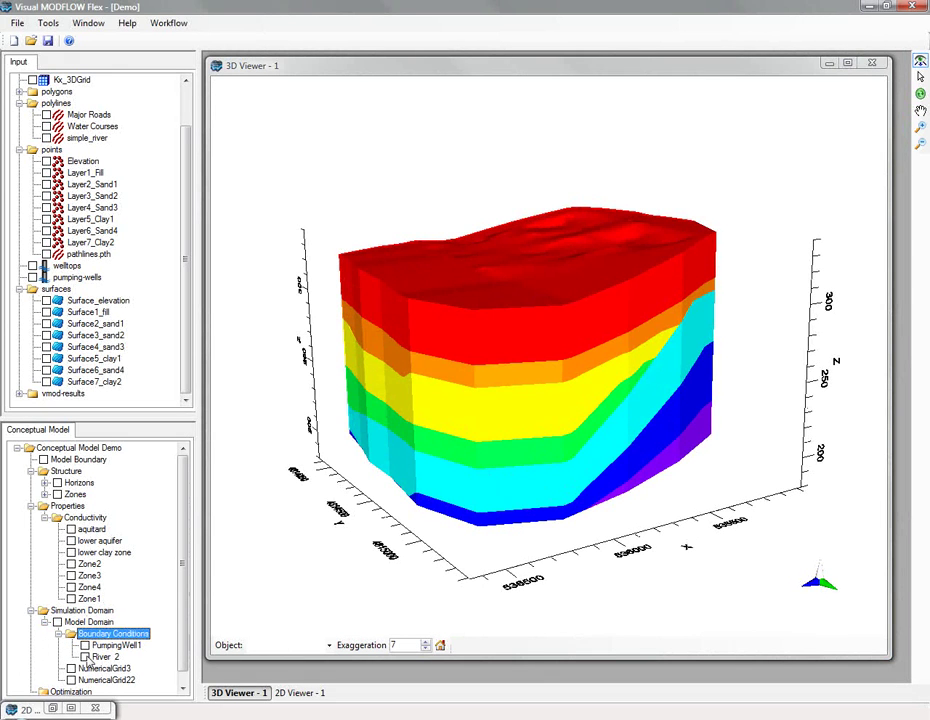
click(85, 657)
drag(457, 432, 465, 494)
Open the River 2 boundary condition for editing, review its river parameters and close it without changes.
right_click(102, 657)
key(Escape)
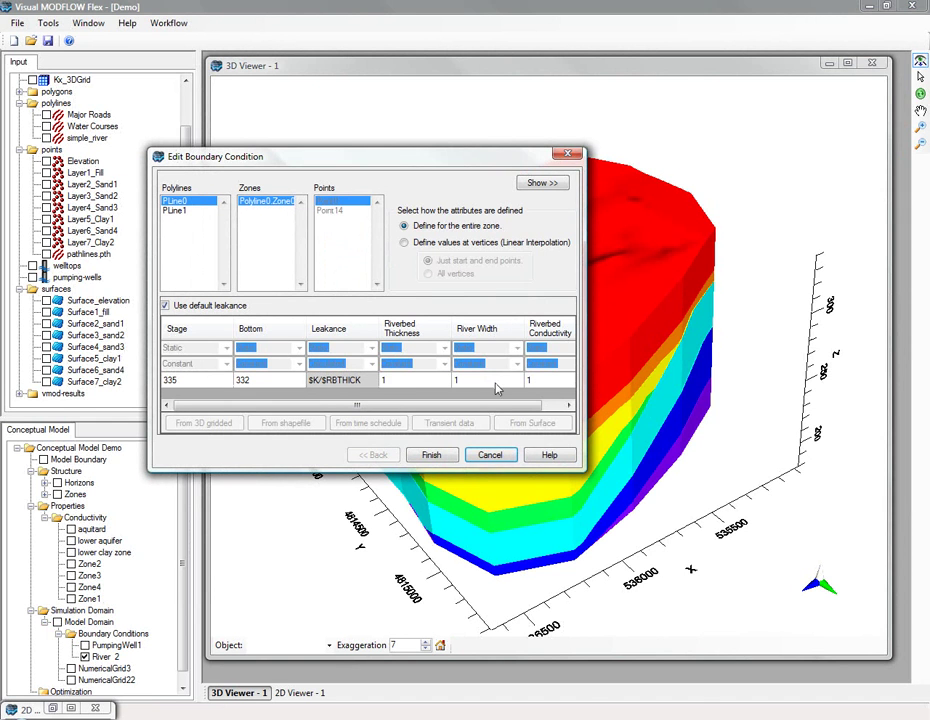
click(487, 455)
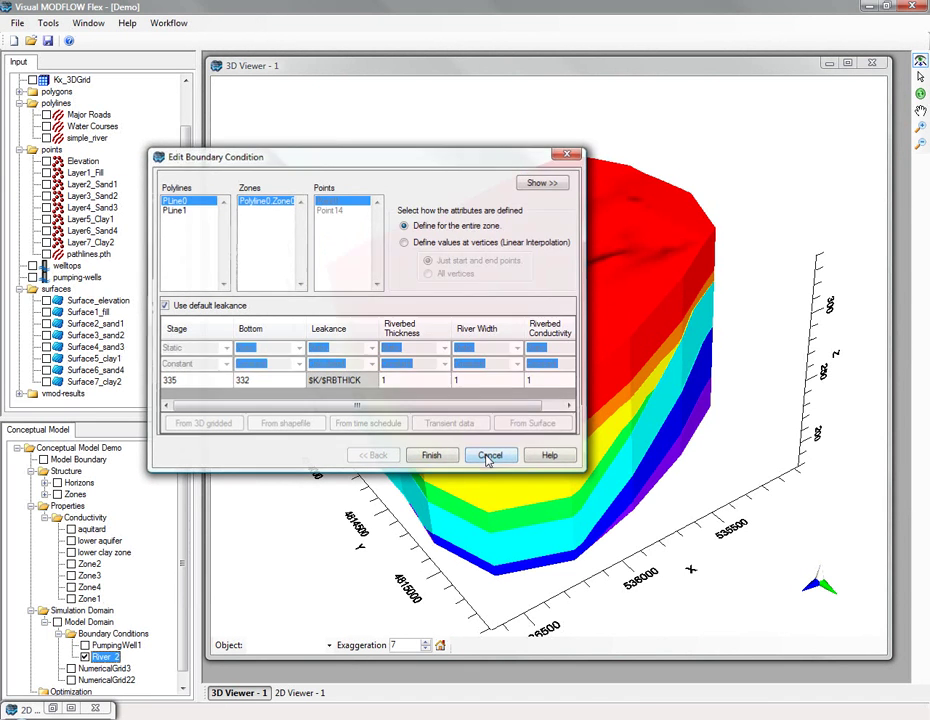